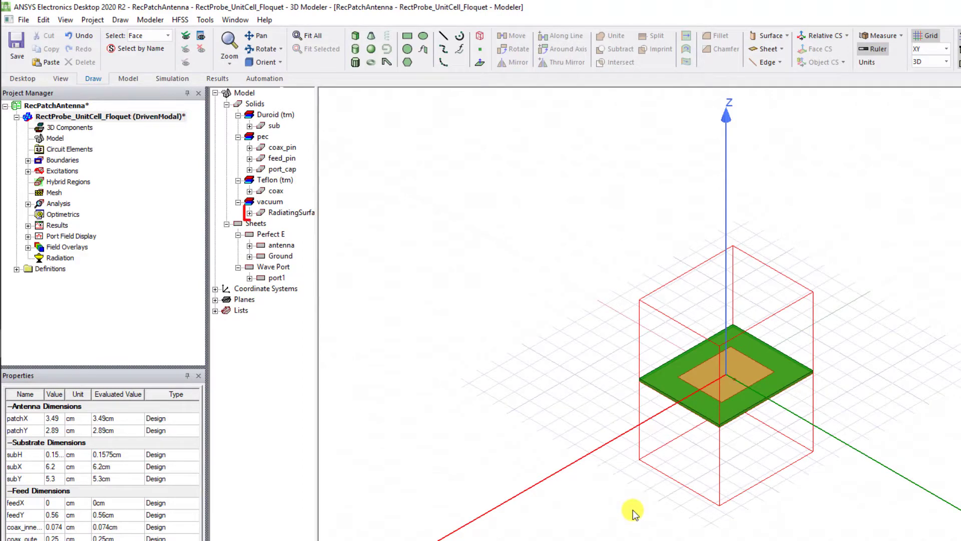
Select two opposite side faces of the vacuum box.
{"action": "left_click", "coordinate": [635, 513]}
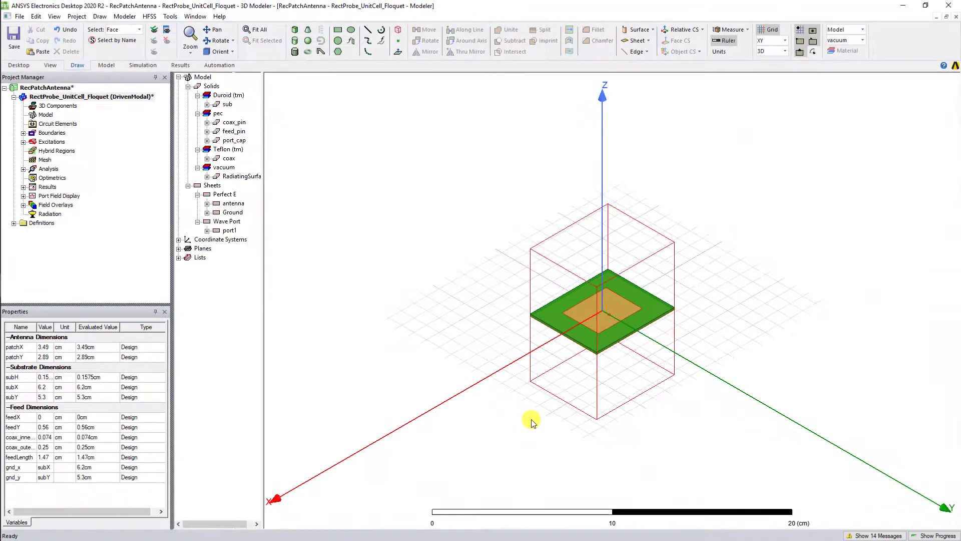
{"action": "left_click", "coordinate": [651, 320]}
{"action": "left_click_drag", "start_coordinate": [666, 362], "coordinate": [587, 367], "text": "alt"}
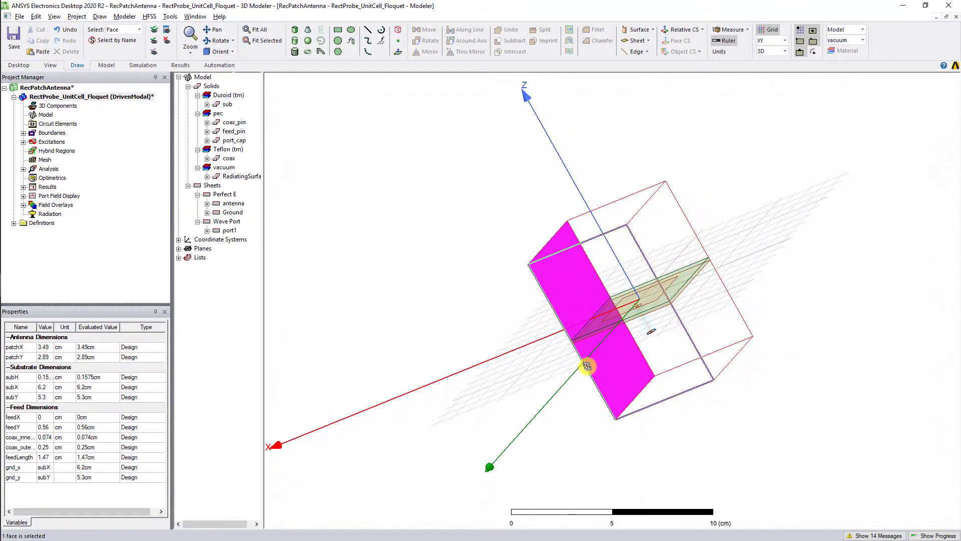
{"action": "left_click_drag", "start_coordinate": [654, 287], "coordinate": [606, 323], "text": "alt"}
Make those faces LatticePair1, phased by Phi_Scan and Theta_Scan, and define Phi_Scan as 0 deg.
{"action": "right_click", "coordinate": [675, 262]}
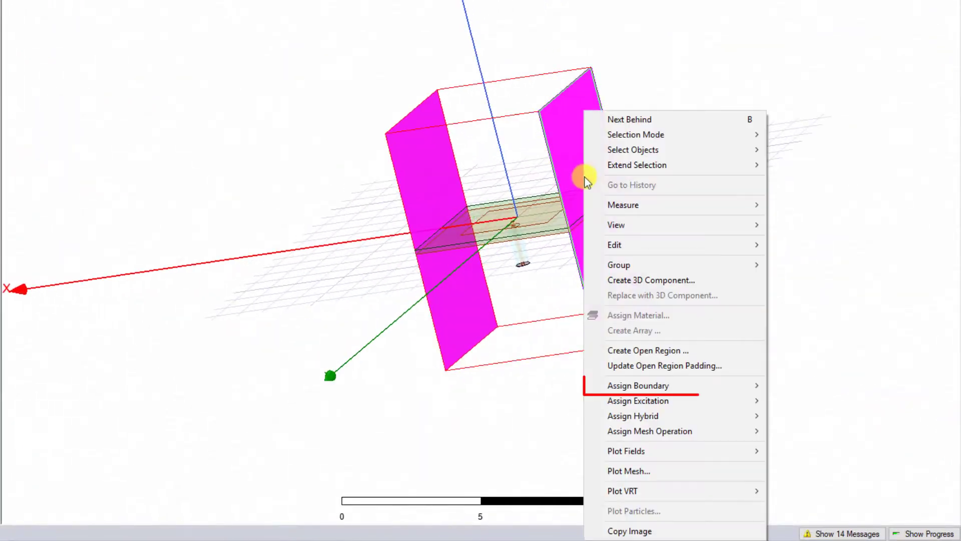
{"action": "mouse_move", "coordinate": [646, 386]}
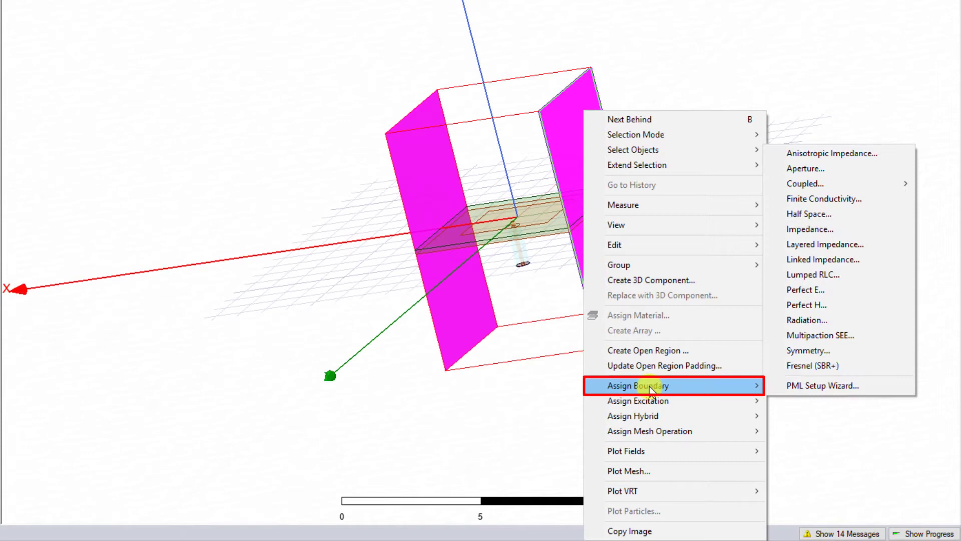
{"action": "mouse_move", "coordinate": [784, 186]}
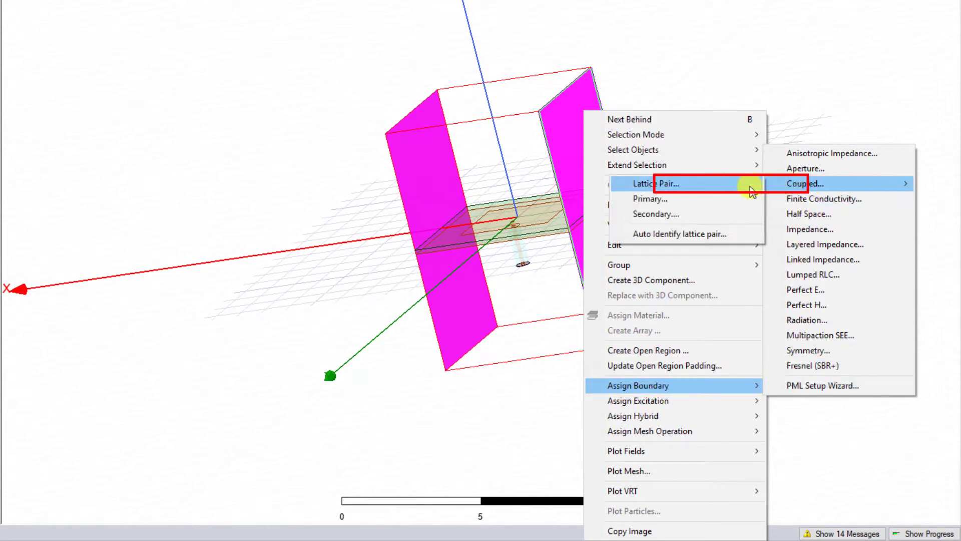
{"action": "left_click", "coordinate": [751, 190]}
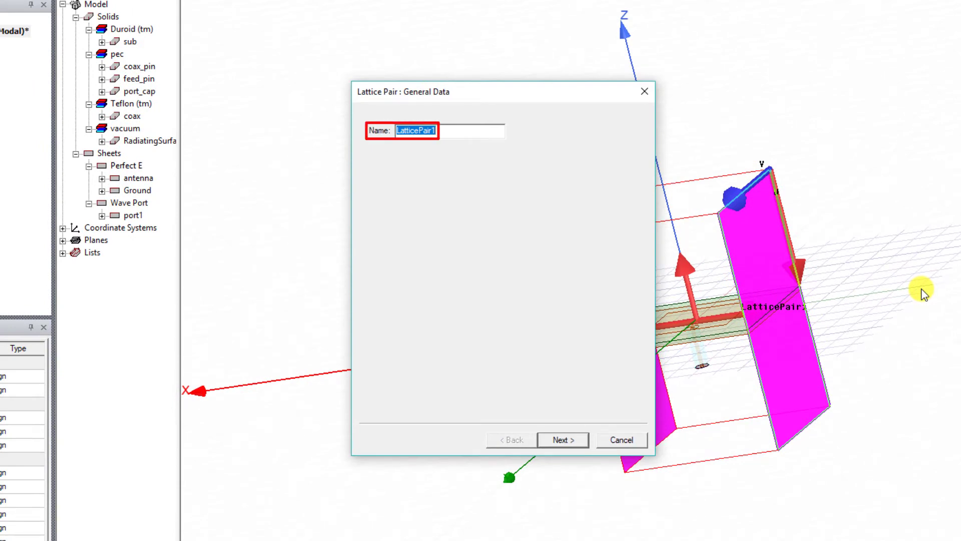
{"action": "left_click", "coordinate": [572, 439]}
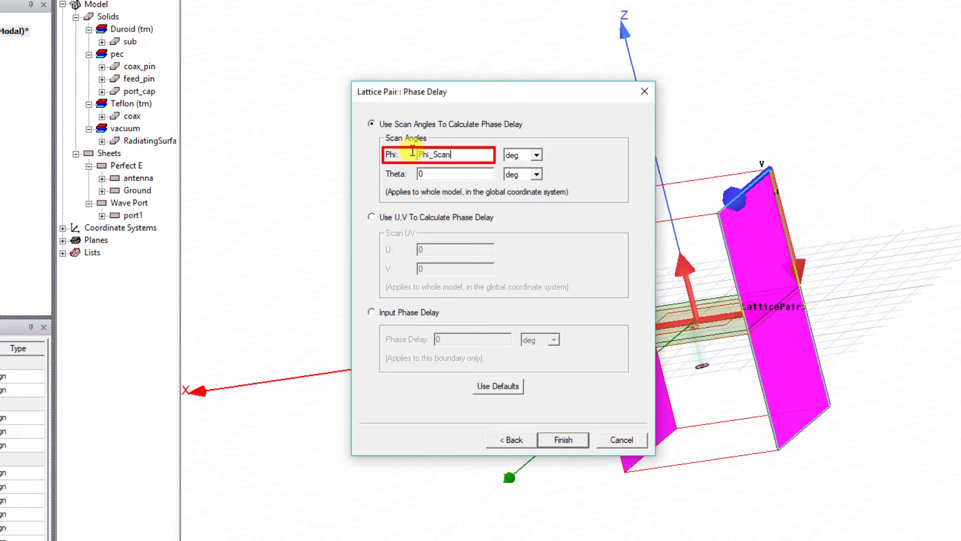
{"action": "left_click", "coordinate": [430, 174]}
{"action": "key", "text": "BackSpace"}
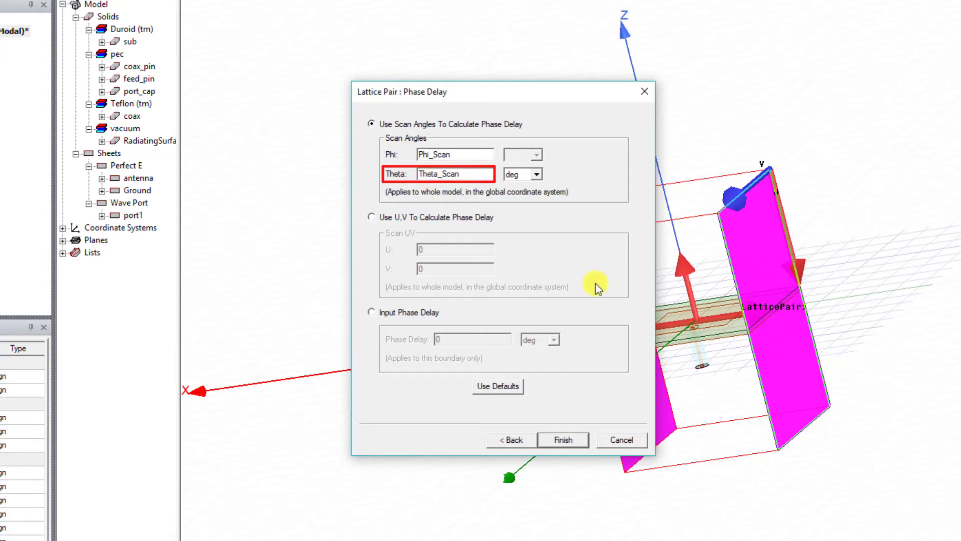
{"action": "left_click", "coordinate": [574, 439]}
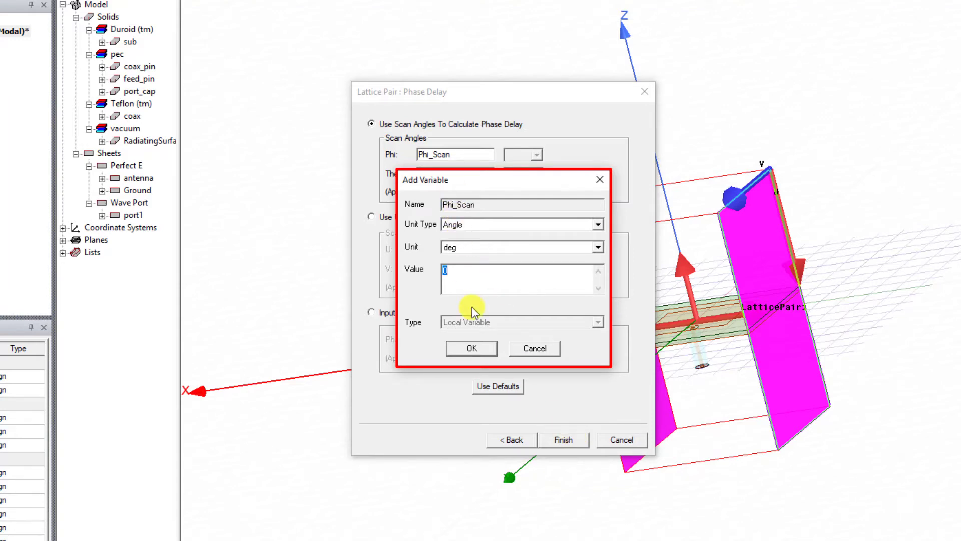
{"action": "left_click", "coordinate": [476, 349]}
Define Theta_Scan as 0 deg, then select the box's remaining pair of opposite side faces.
{"action": "left_click", "coordinate": [472, 348]}
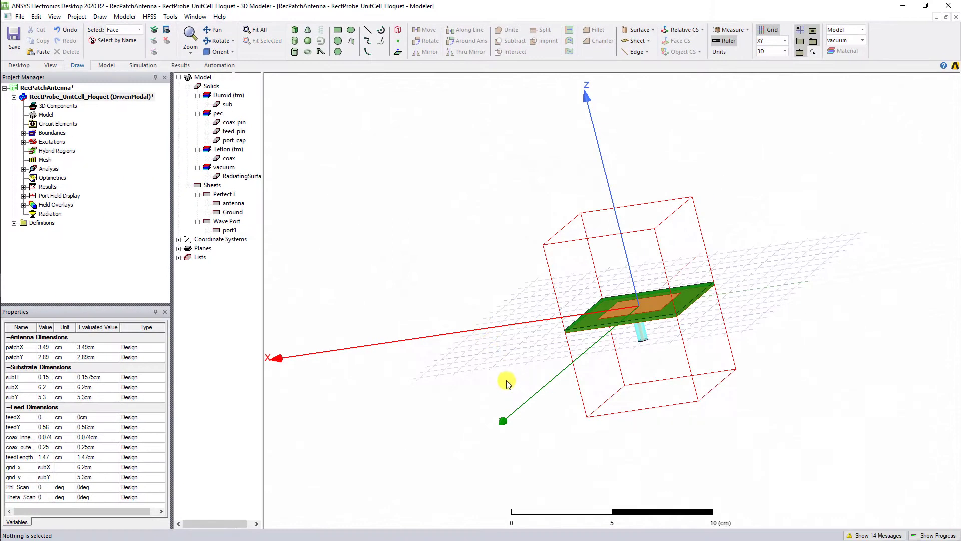
{"action": "left_click_drag", "start_coordinate": [506, 380], "coordinate": [579, 322], "text": "alt"}
{"action": "left_click", "coordinate": [546, 262]}
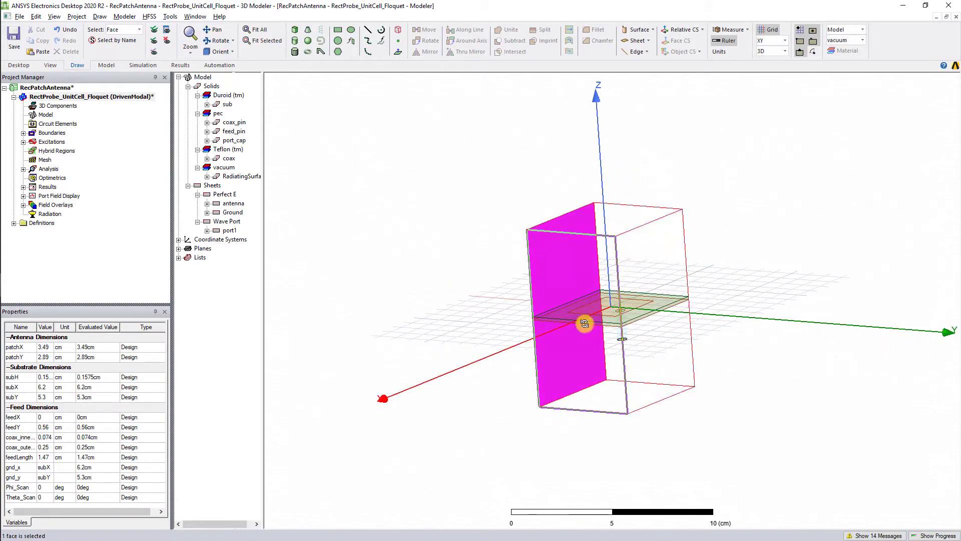
{"action": "left_click", "coordinate": [653, 288], "text": "ctrl"}
{"action": "mouse_move", "coordinate": [634, 258]}
{"action": "left_mouse_down", "text": "alt"}
{"action": "mouse_move", "coordinate": [599, 395]}
{"action": "mouse_move", "coordinate": [592, 385]}
{"action": "mouse_move", "coordinate": [650, 261]}
{"action": "left_mouse_up", "text": "alt"}
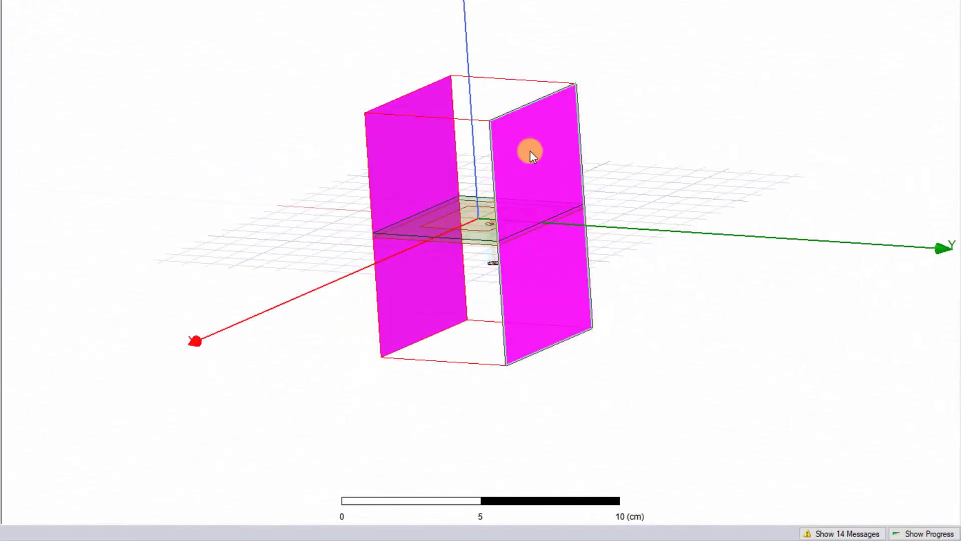
Make those two faces LatticePair2 with the default name and scan-angle phasing.
{"action": "right_click", "coordinate": [532, 154]}
{"action": "mouse_move", "coordinate": [666, 383]}
{"action": "mouse_move", "coordinate": [721, 185]}
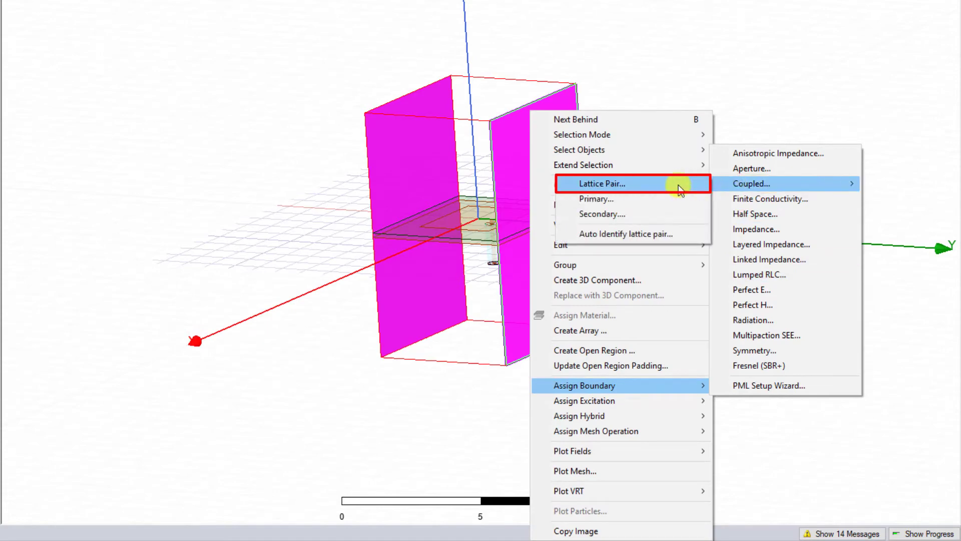
{"action": "left_click", "coordinate": [678, 190]}
{"action": "left_click", "coordinate": [573, 438]}
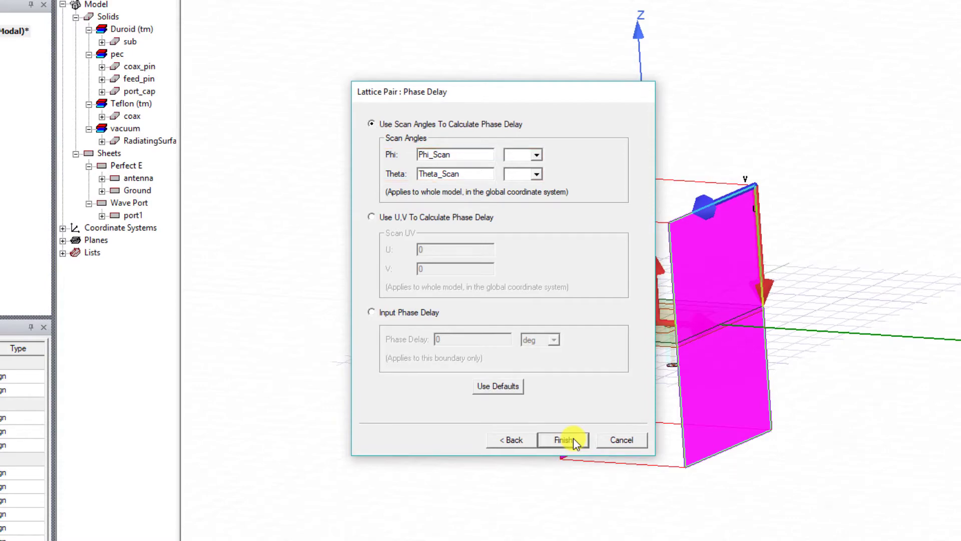
{"action": "left_click", "coordinate": [573, 438]}
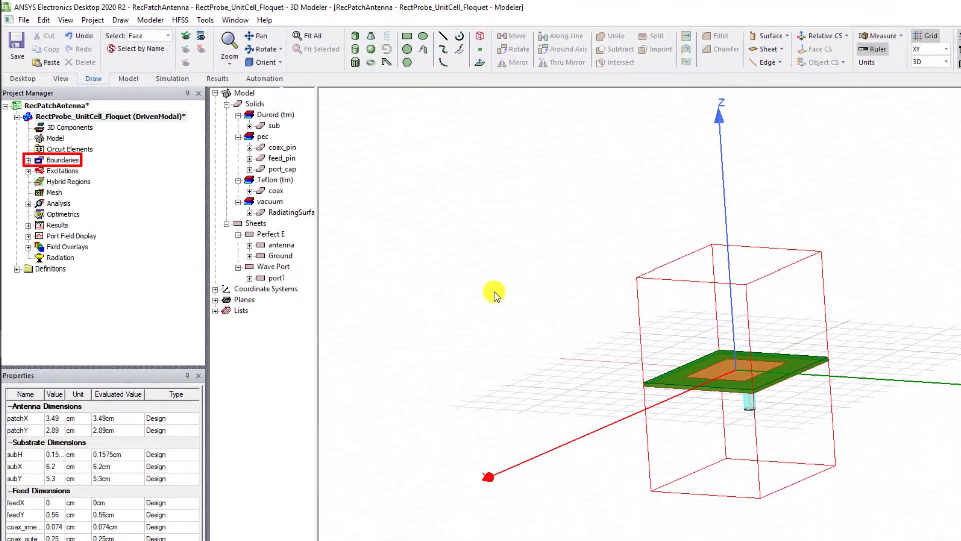
Check LatticePair1 and LatticePair2 and their faces under Boundaries.
{"action": "left_click", "coordinate": [28, 160]}
{"action": "left_click", "coordinate": [67, 203]}
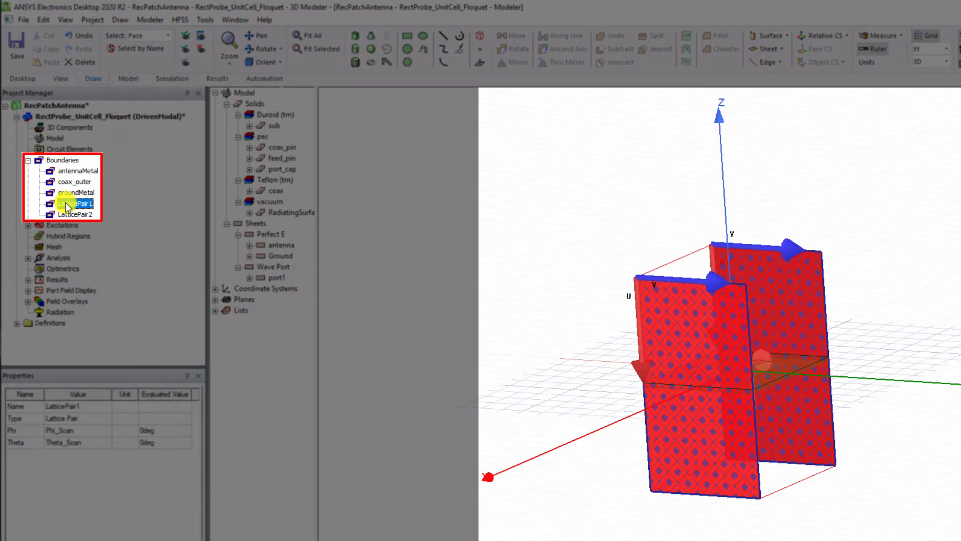
{"action": "mouse_move", "coordinate": [758, 519]}
{"action": "left_mouse_down", "text": "alt"}
{"action": "mouse_move", "coordinate": [671, 518]}
{"action": "mouse_move", "coordinate": [586, 540]}
{"action": "mouse_move", "coordinate": [714, 532]}
{"action": "mouse_move", "coordinate": [618, 493]}
{"action": "mouse_move", "coordinate": [659, 490]}
{"action": "left_mouse_up", "text": "alt"}
{"action": "left_click", "coordinate": [76, 214]}
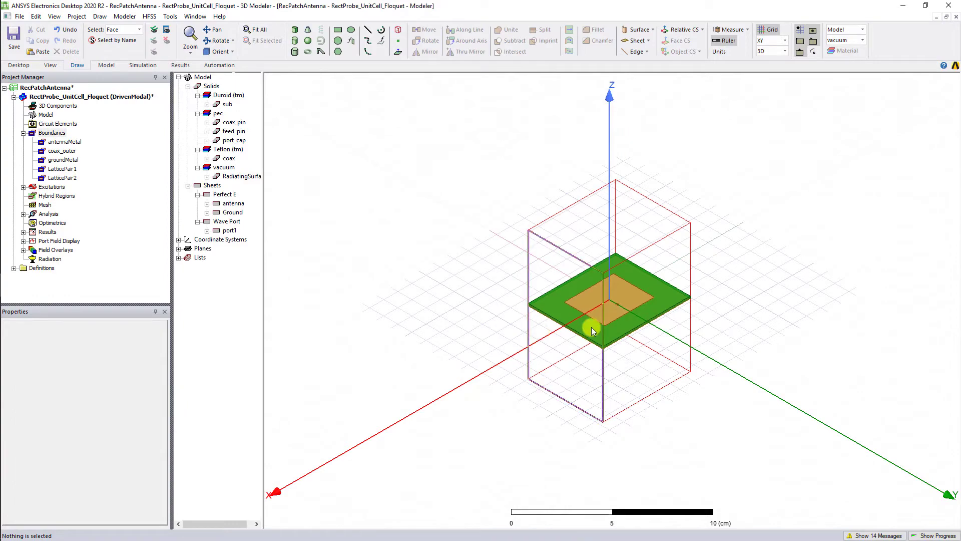
Select the vacuum box's top face and assign a Floquet port to it.
{"action": "left_click", "coordinate": [579, 229]}
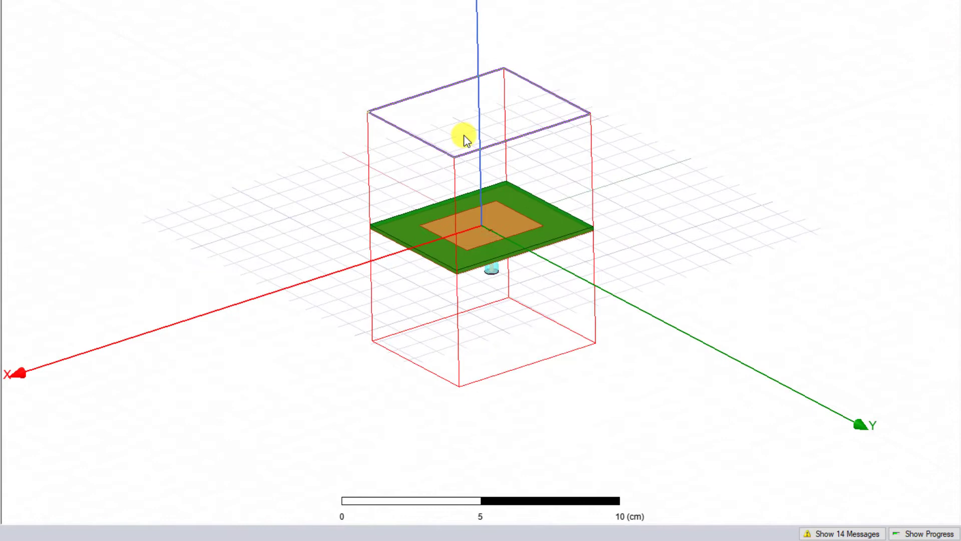
{"action": "left_click", "coordinate": [446, 142]}
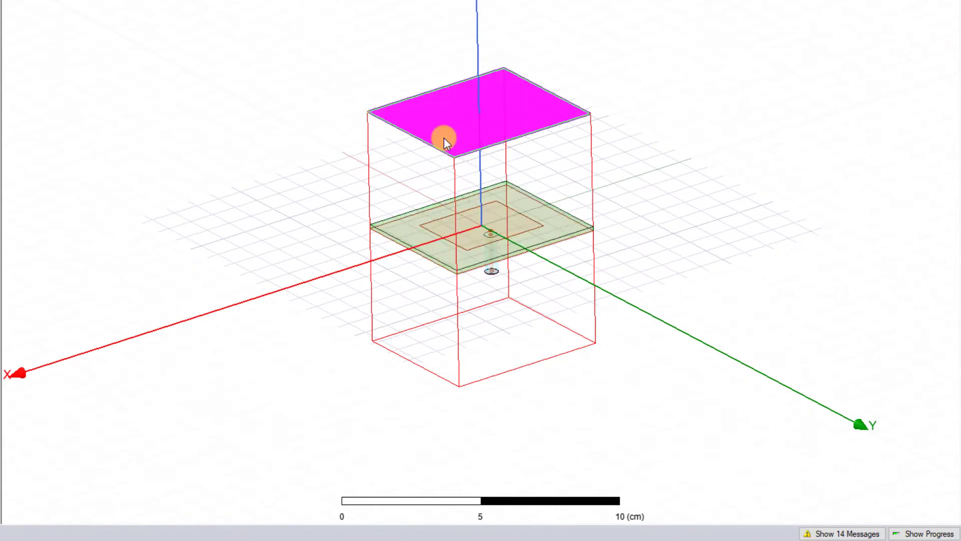
{"action": "right_click", "coordinate": [444, 138]}
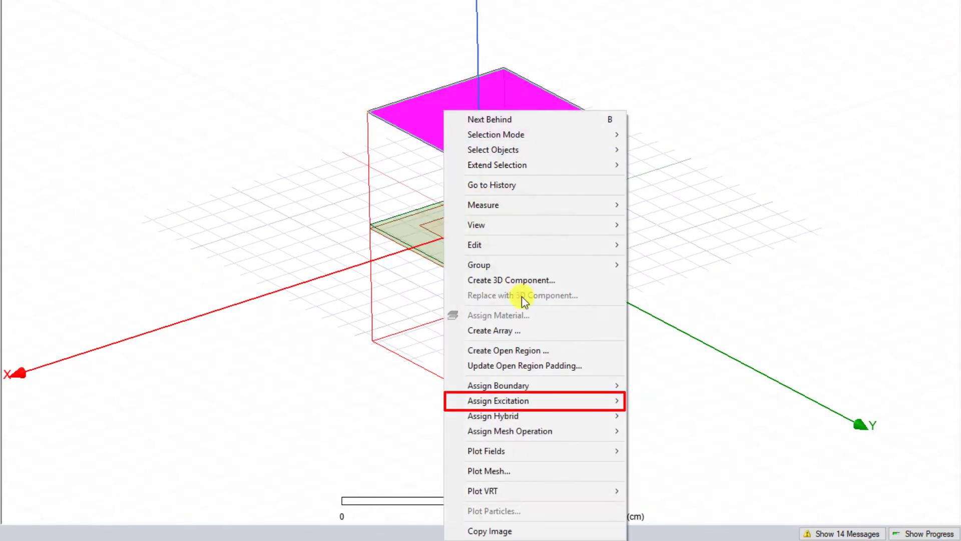
{"action": "mouse_move", "coordinate": [615, 399]}
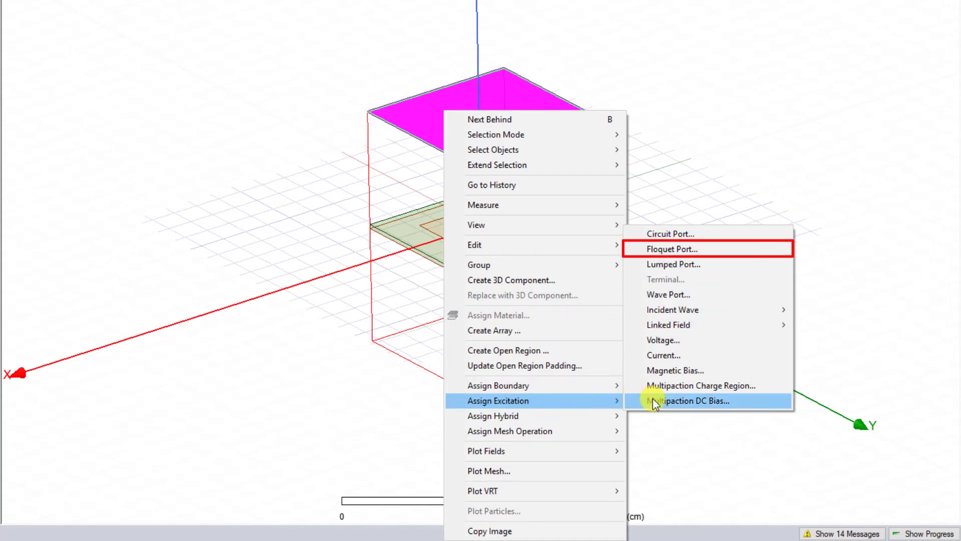
{"action": "left_click", "coordinate": [638, 249]}
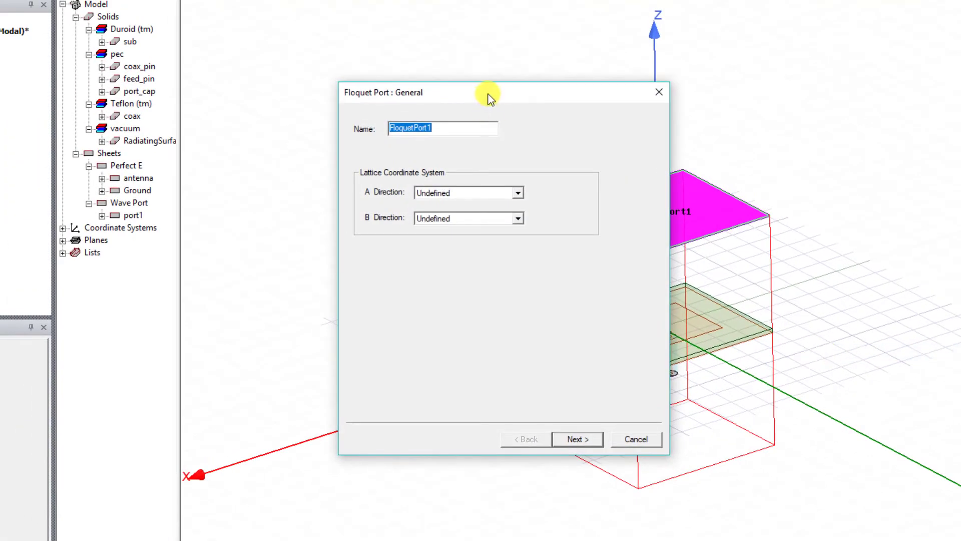
{"action": "mouse_move", "coordinate": [488, 95]}
{"action": "left_mouse_down"}
{"action": "mouse_move", "coordinate": [354, 88]}
{"action": "mouse_move", "coordinate": [337, 96]}
{"action": "mouse_move", "coordinate": [350, 97]}
{"action": "left_mouse_up"}
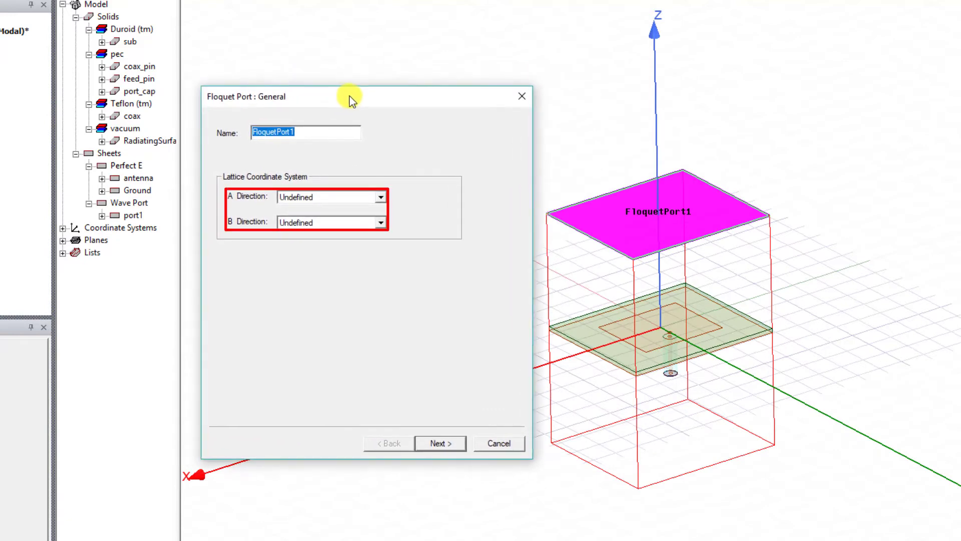
Set lattice directions A and B as new vectors along the top sheet's edges.
{"action": "left_click", "coordinate": [381, 196]}
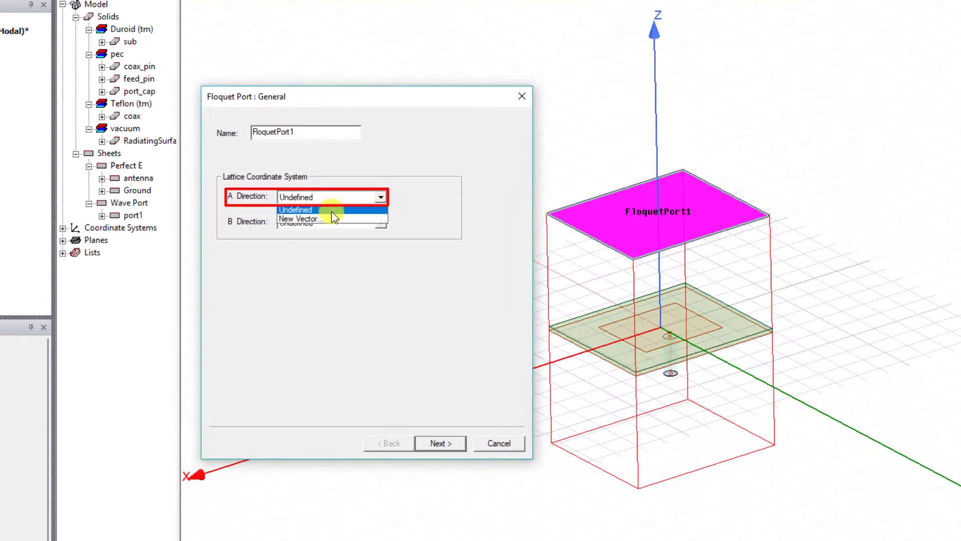
{"action": "left_click", "coordinate": [330, 219]}
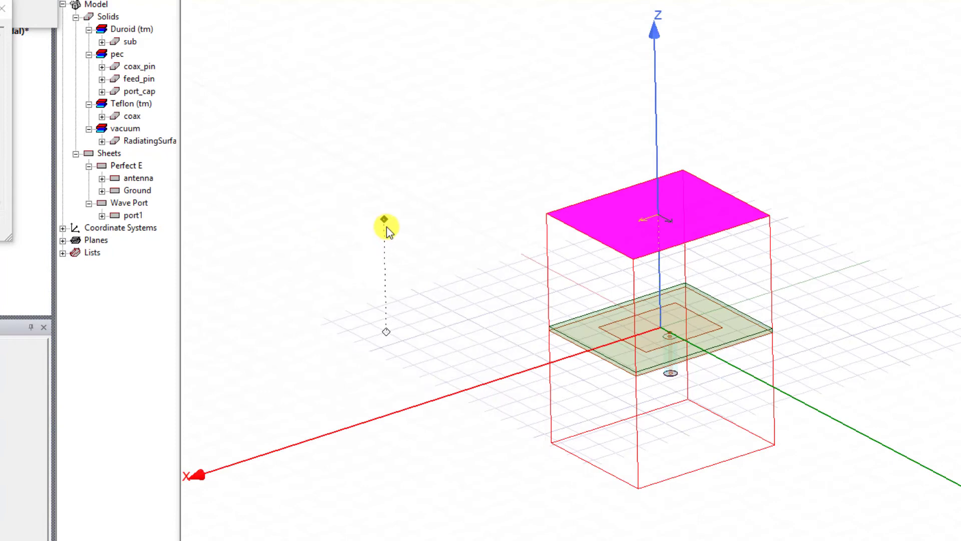
{"action": "left_click", "coordinate": [632, 260]}
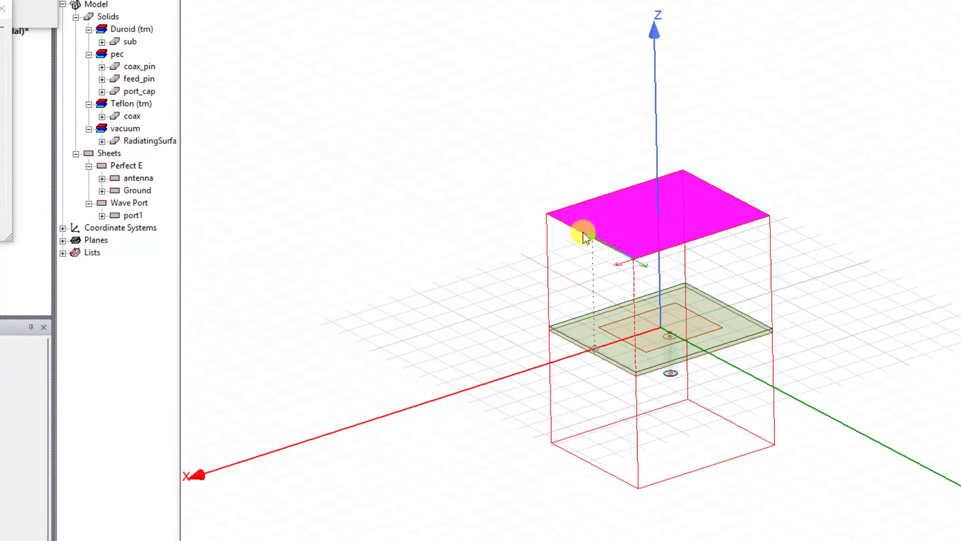
{"action": "left_click", "coordinate": [548, 218]}
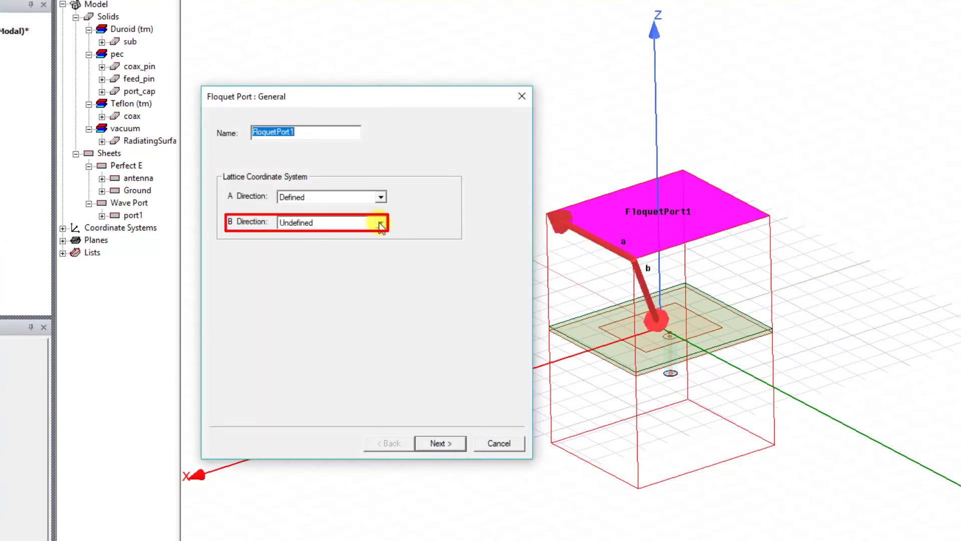
{"action": "left_click", "coordinate": [381, 224]}
{"action": "left_click", "coordinate": [322, 244]}
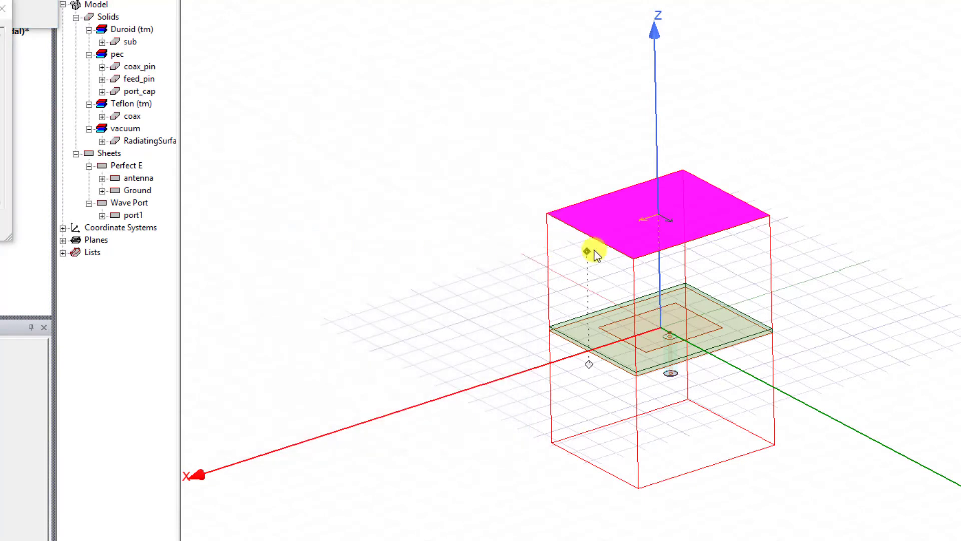
{"action": "left_click", "coordinate": [770, 219]}
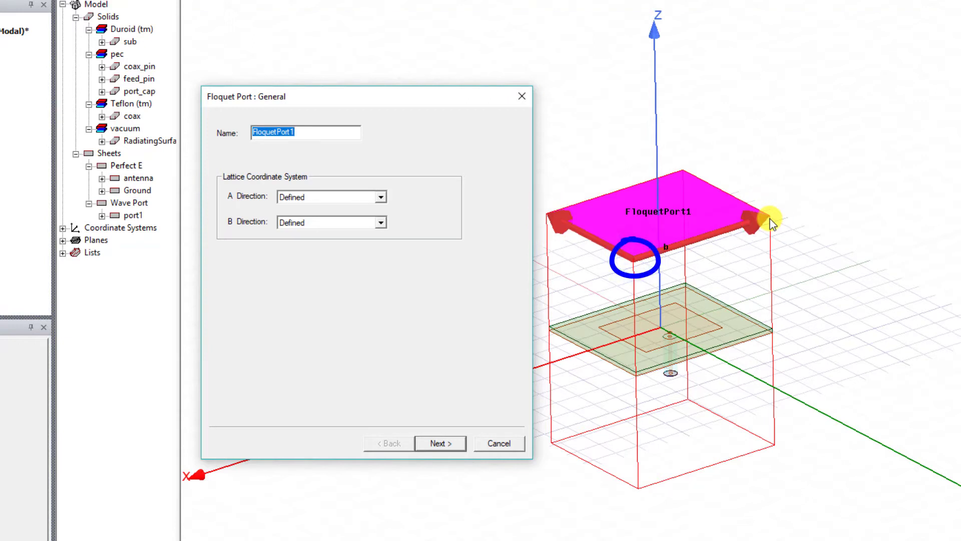
Finish FloquetPort1 with its TE and TM modes excluded from mesh refinement.
{"action": "left_click", "coordinate": [438, 445]}
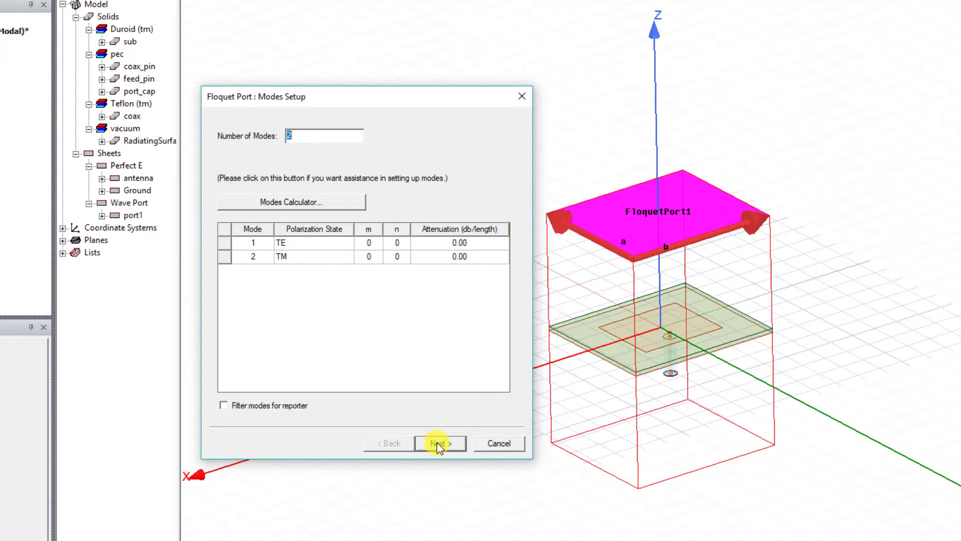
{"action": "left_click", "coordinate": [439, 444]}
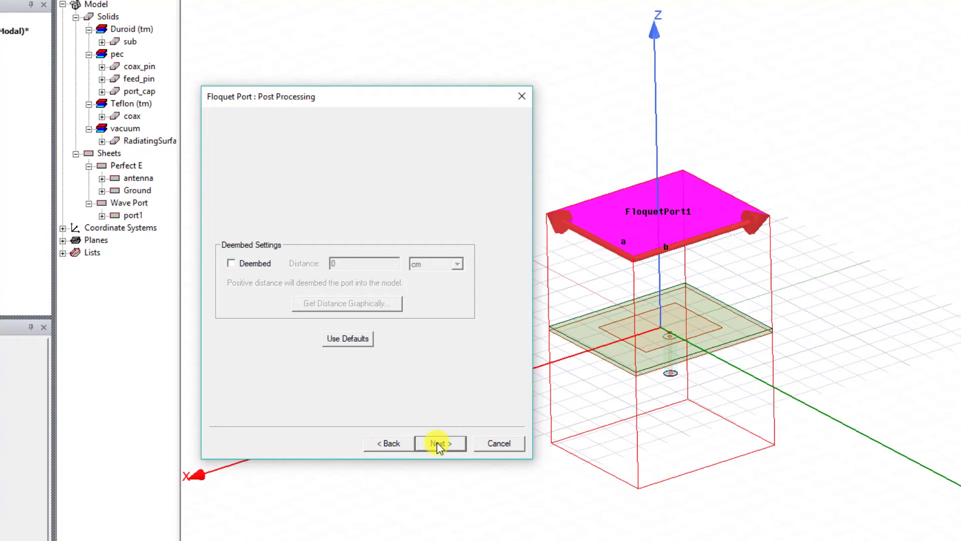
{"action": "left_click", "coordinate": [439, 444]}
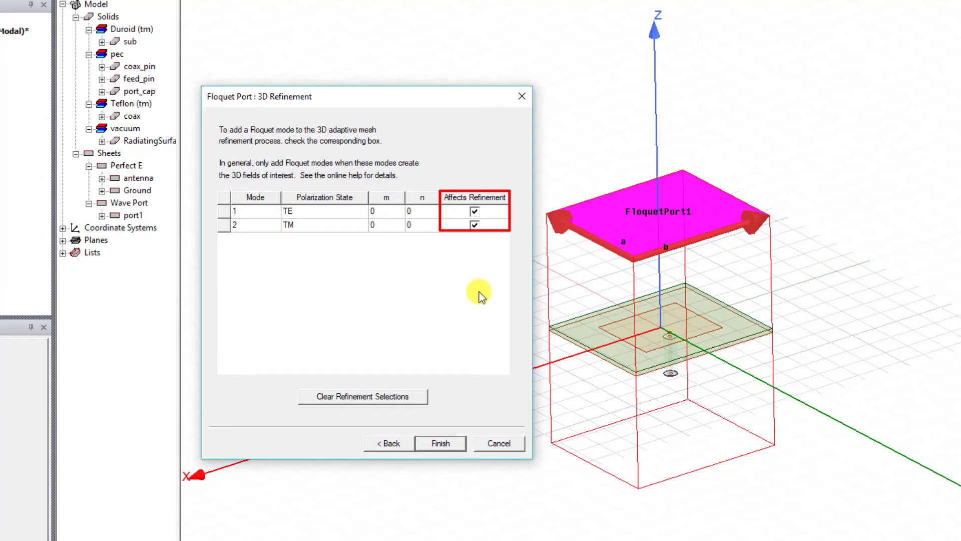
{"action": "left_click", "coordinate": [474, 200]}
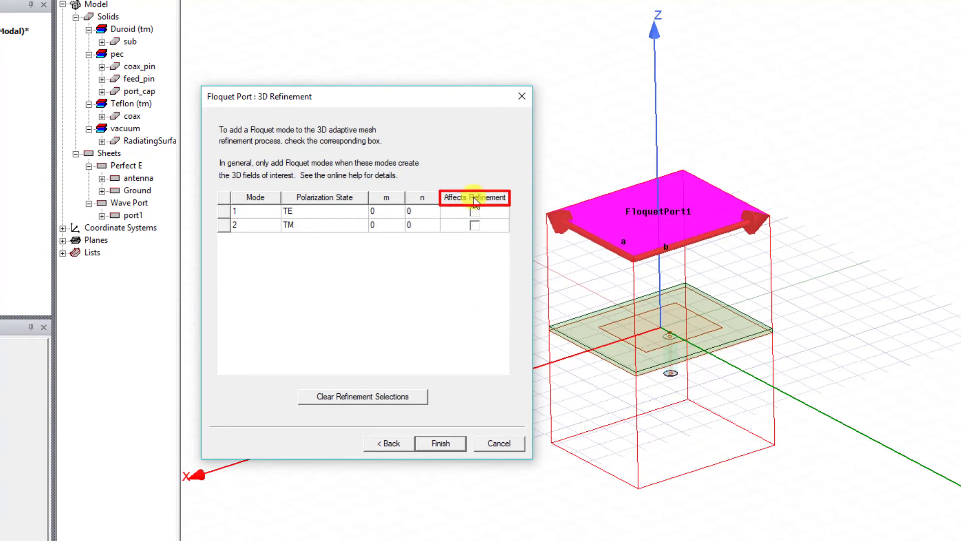
{"action": "left_click", "coordinate": [441, 443]}
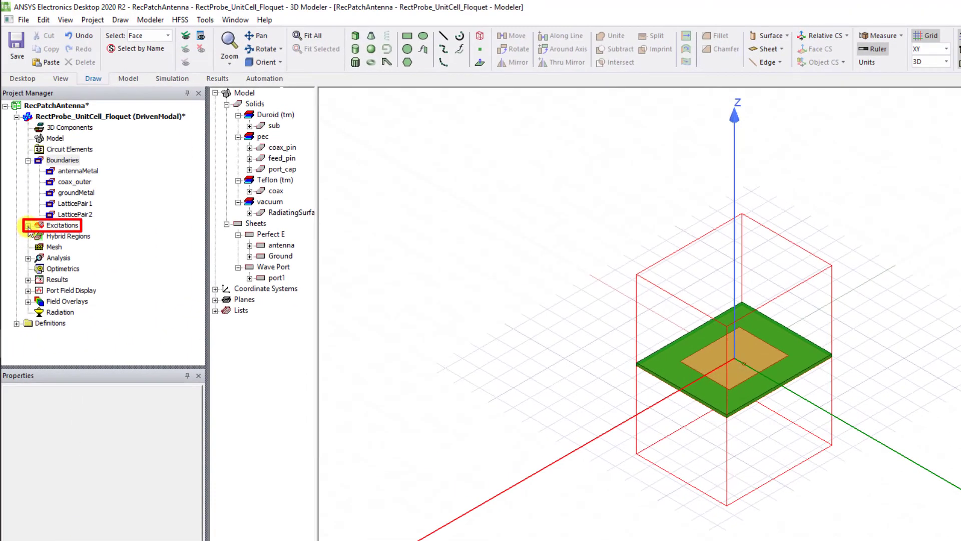
Inspect the FloquetPort1 excitation under Excitations.
{"action": "left_click", "coordinate": [28, 225]}
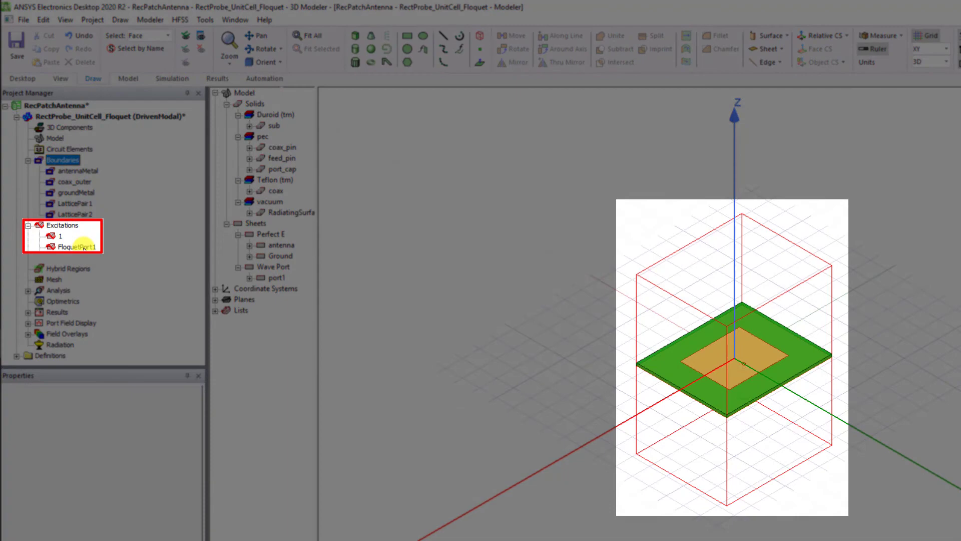
{"action": "left_click", "coordinate": [83, 246]}
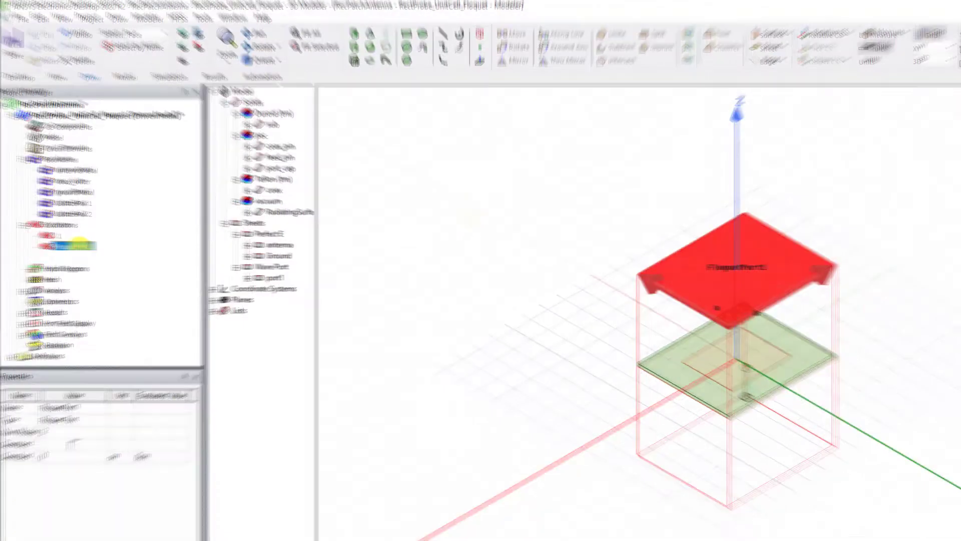
{"action": "left_click", "coordinate": [343, 225]}
Review the ATK_Solution setup and its 1–5 GHz SParam_Sweep, keeping both unchanged.
{"action": "left_click", "coordinate": [28, 291]}
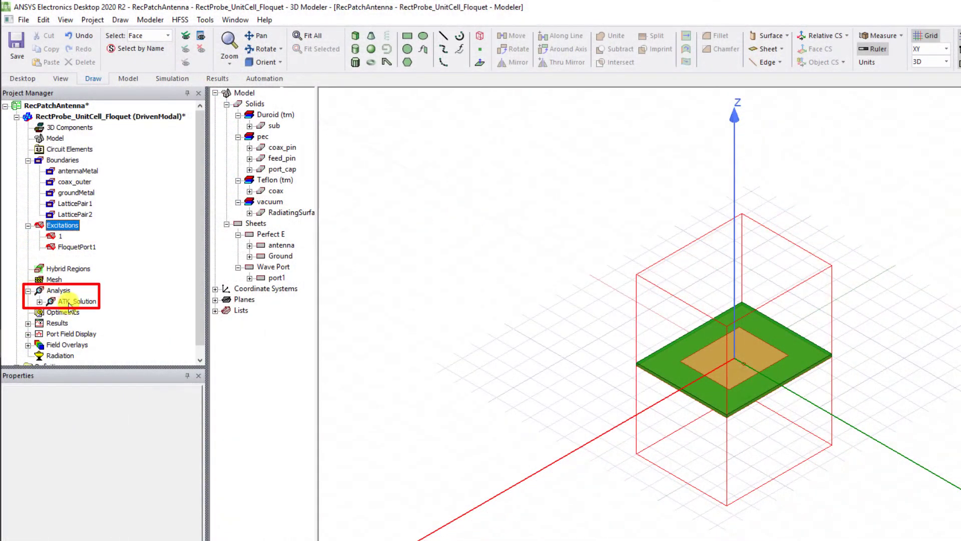
{"action": "double_click", "coordinate": [70, 302]}
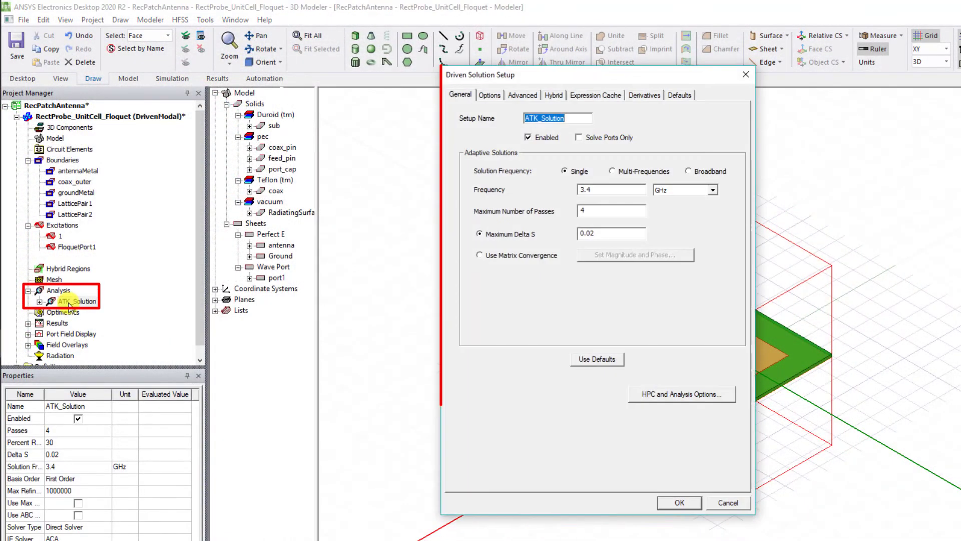
{"action": "left_click", "coordinate": [679, 502]}
{"action": "left_click", "coordinate": [40, 302]}
{"action": "double_click", "coordinate": [85, 323]}
{"action": "left_click", "coordinate": [570, 443]}
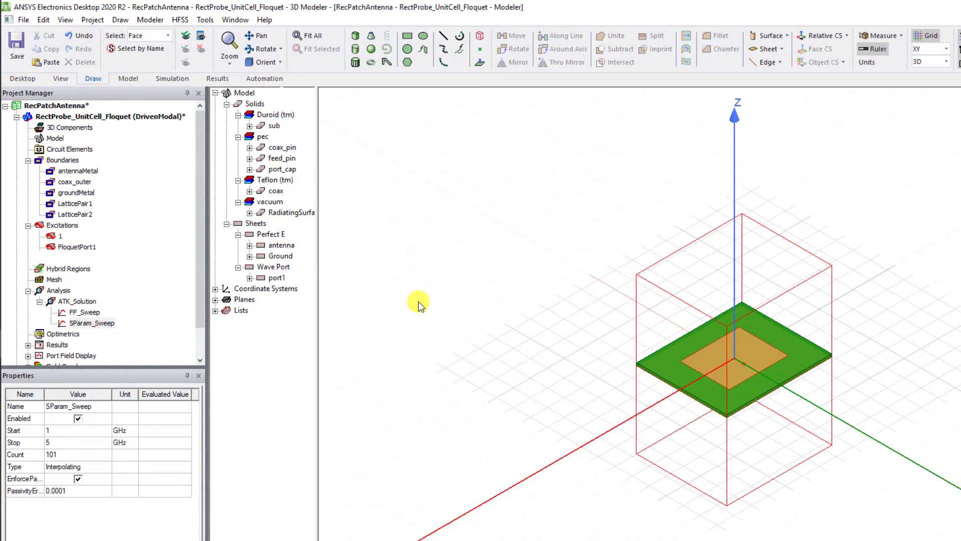
Validate the design and solve all analysis setups.
{"action": "left_click", "coordinate": [170, 78]}
{"action": "left_click", "coordinate": [283, 50]}
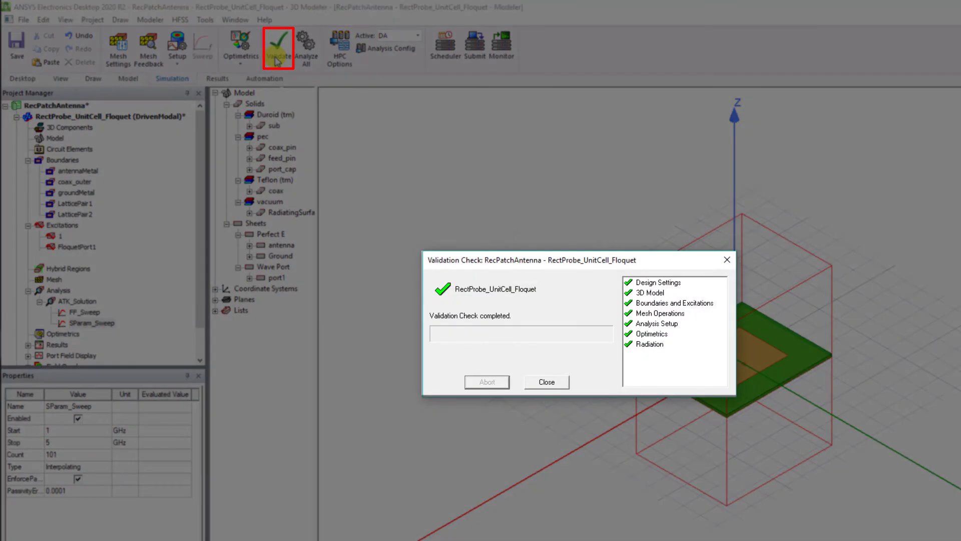
{"action": "left_click", "coordinate": [537, 384]}
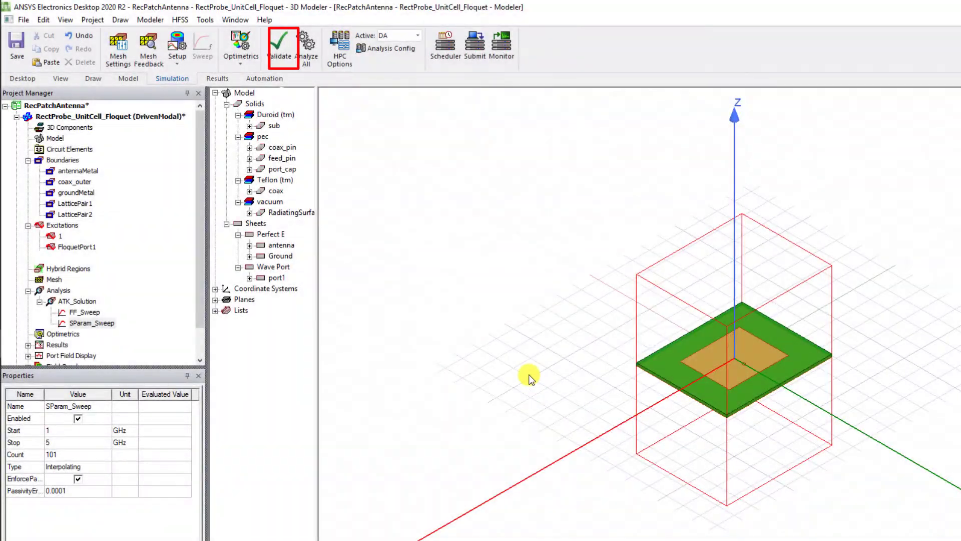
{"action": "left_click", "coordinate": [305, 57]}
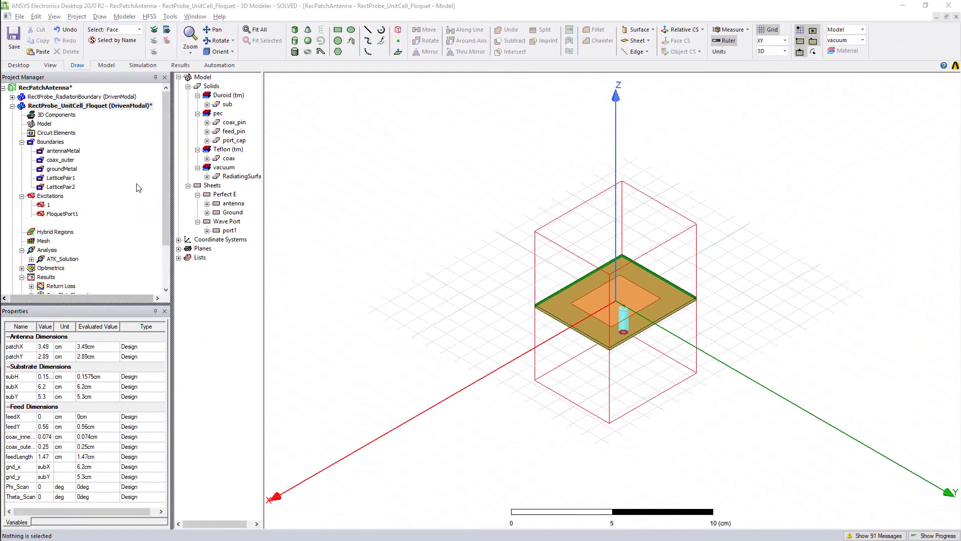
Open the Return Loss plot, then the Gain Plot_Floquet radiation pattern.
{"action": "scroll", "coordinate": [125, 212], "scroll_direction": "down", "scroll_amount": 2}
{"action": "double_click", "coordinate": [64, 231]}
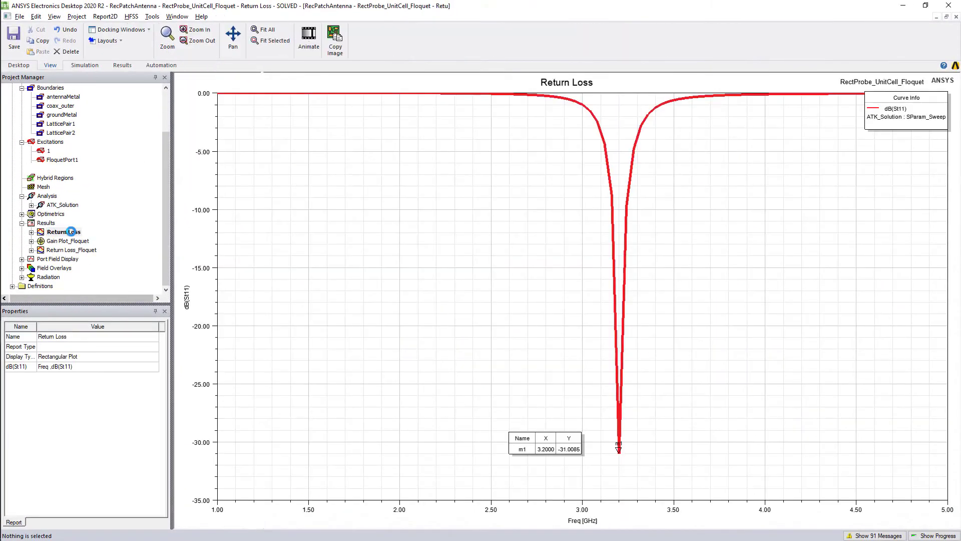
{"action": "double_click", "coordinate": [72, 240]}
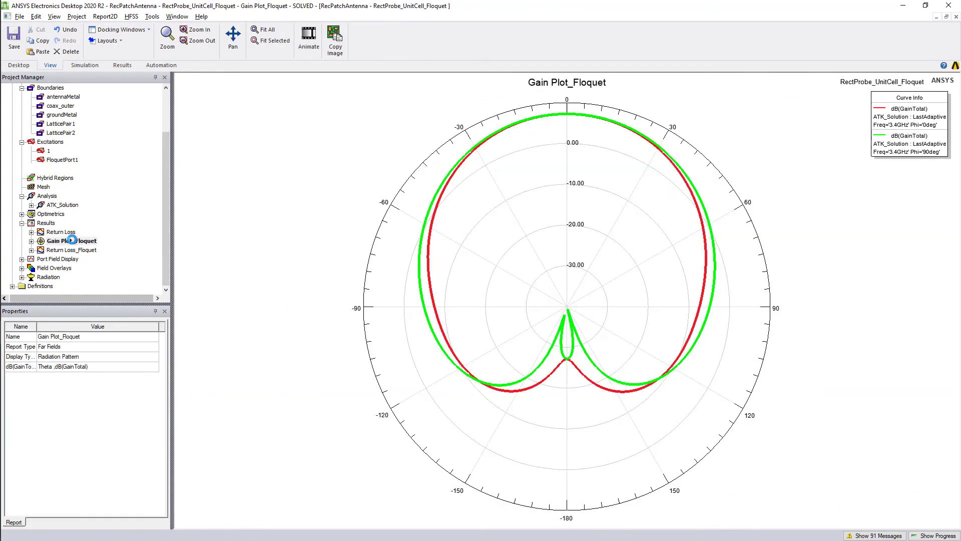